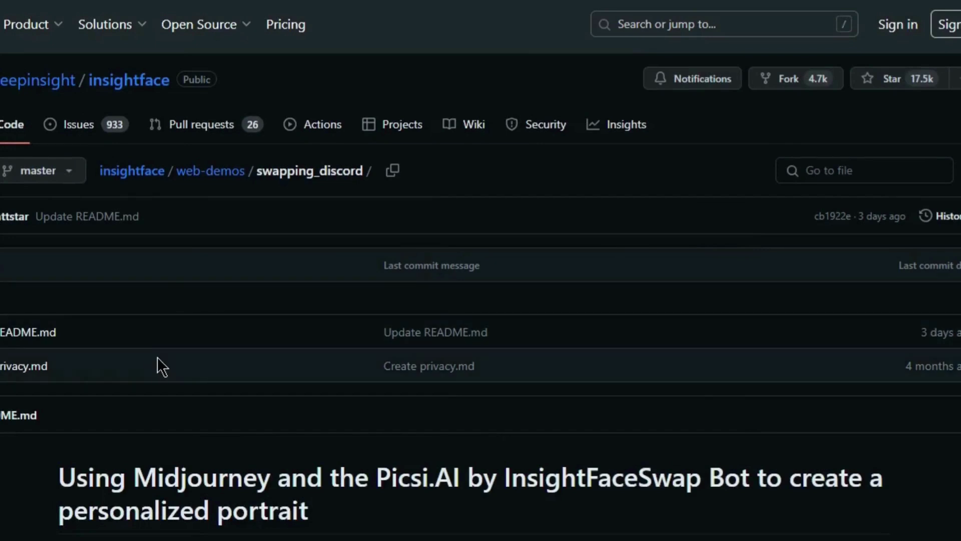
Step: Scroll the swapping_discord README to the step-by-step guide and follow the InsightFaceSwap bot invite link
{"action": "scroll", "coordinate": [157, 357], "scroll_direction": "down", "scroll_amount": 10}
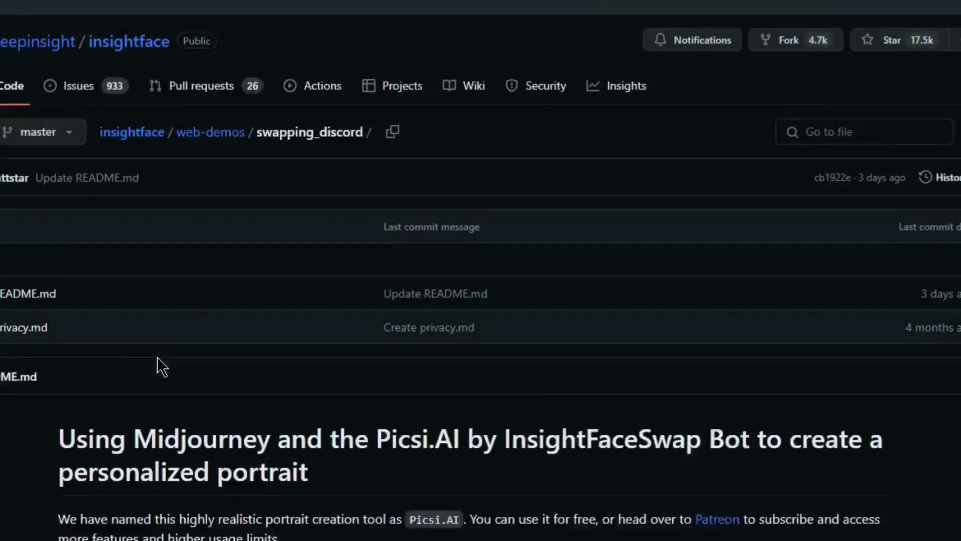
{"action": "scroll", "coordinate": [157, 358], "scroll_direction": "down", "scroll_amount": 20}
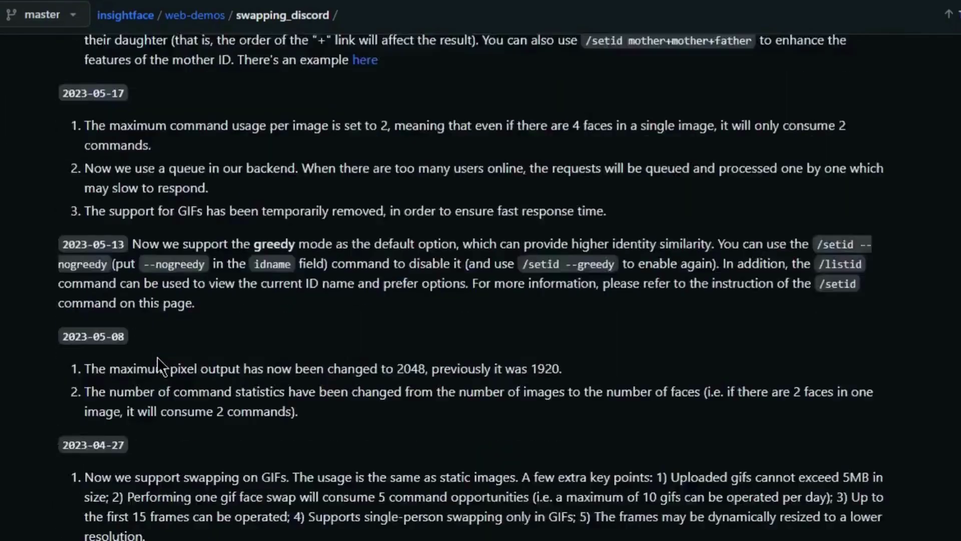
{"action": "scroll", "coordinate": [159, 365], "scroll_direction": "down", "scroll_amount": 20}
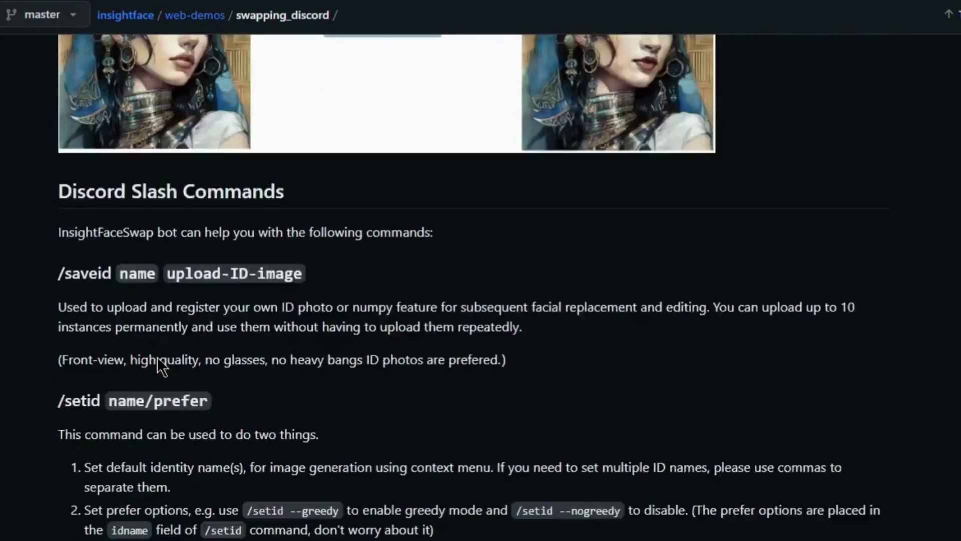
{"action": "scroll", "coordinate": [156, 357], "scroll_direction": "down", "scroll_amount": 2}
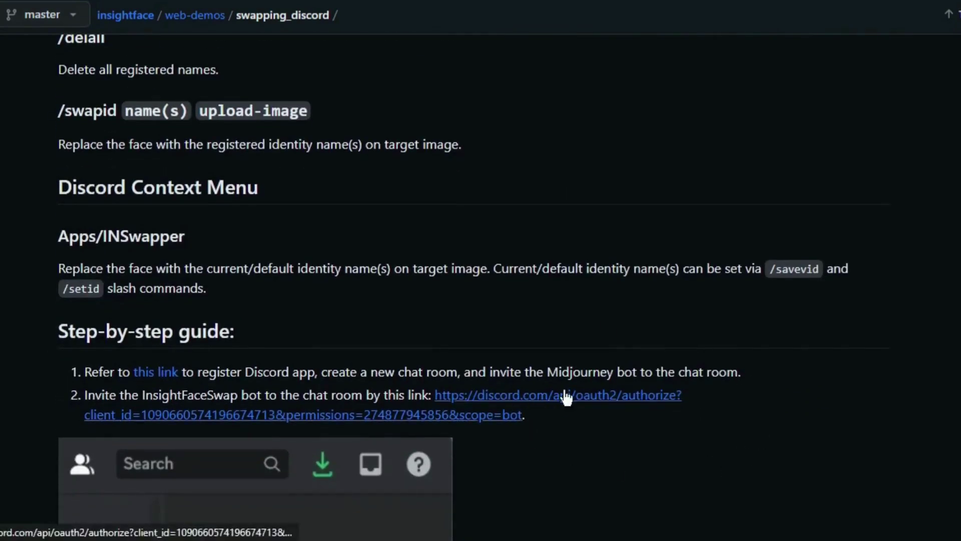
{"action": "left_click", "coordinate": [485, 402]}
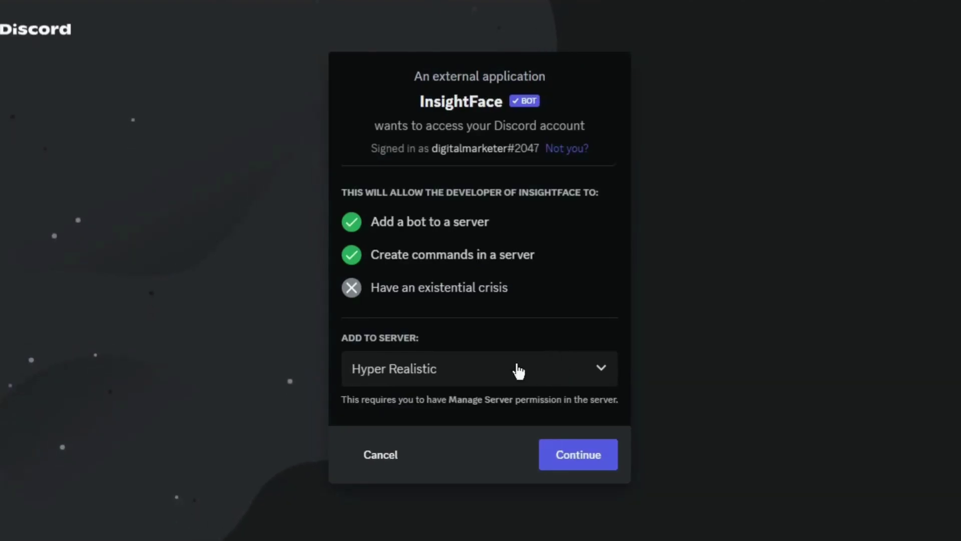
Step: Authorize the InsightFace bot for the Hyper Realistic server and go to that server
{"action": "left_click", "coordinate": [533, 369]}
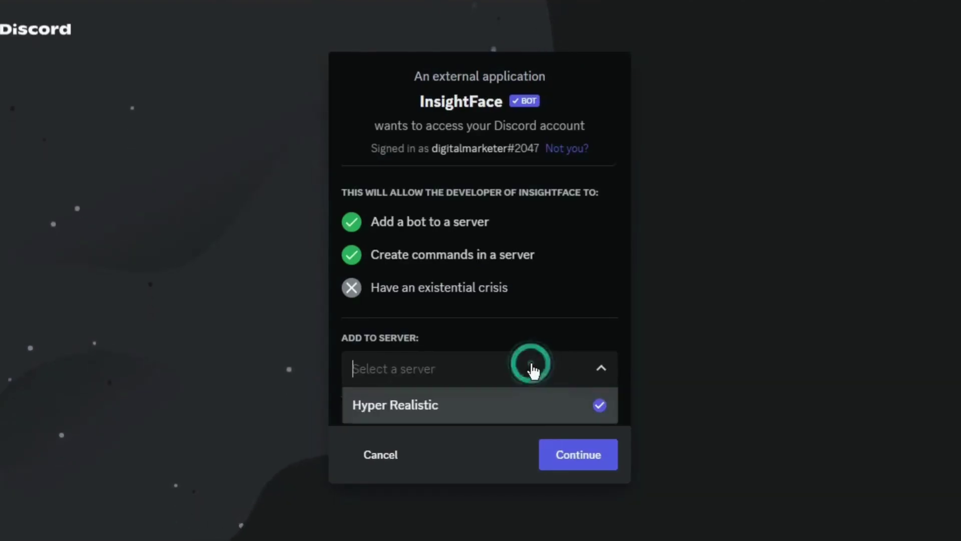
{"action": "left_click", "coordinate": [596, 371]}
{"action": "left_click", "coordinate": [576, 456]}
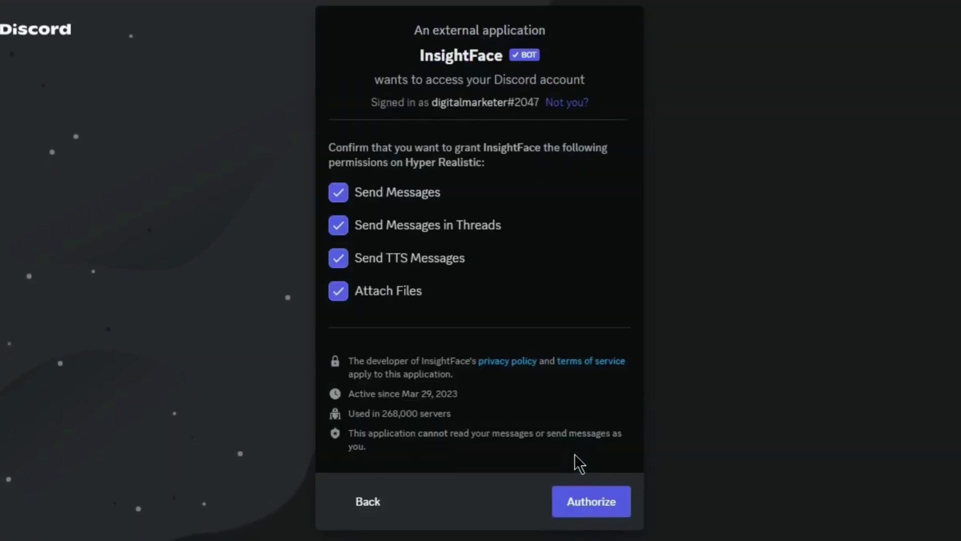
{"action": "left_click", "coordinate": [592, 503]}
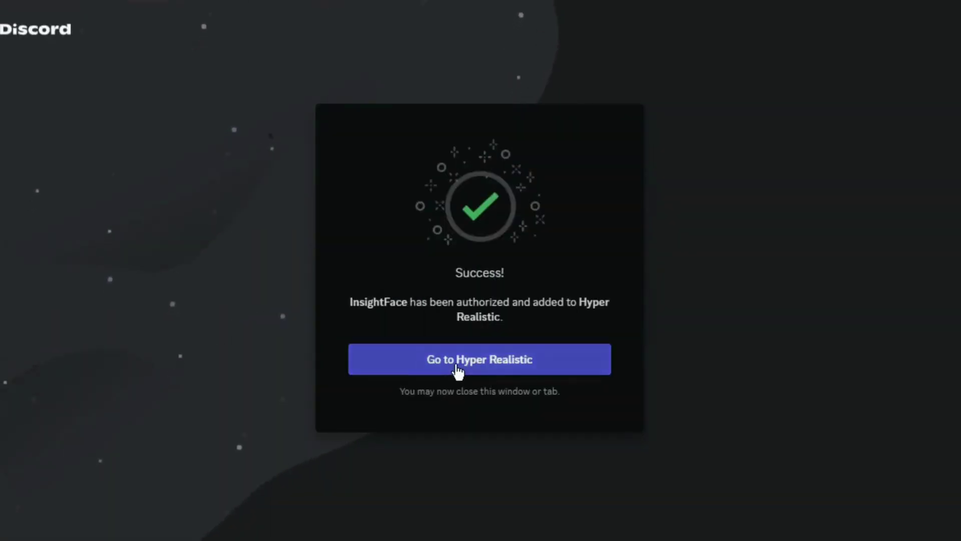
{"action": "left_click", "coordinate": [458, 370]}
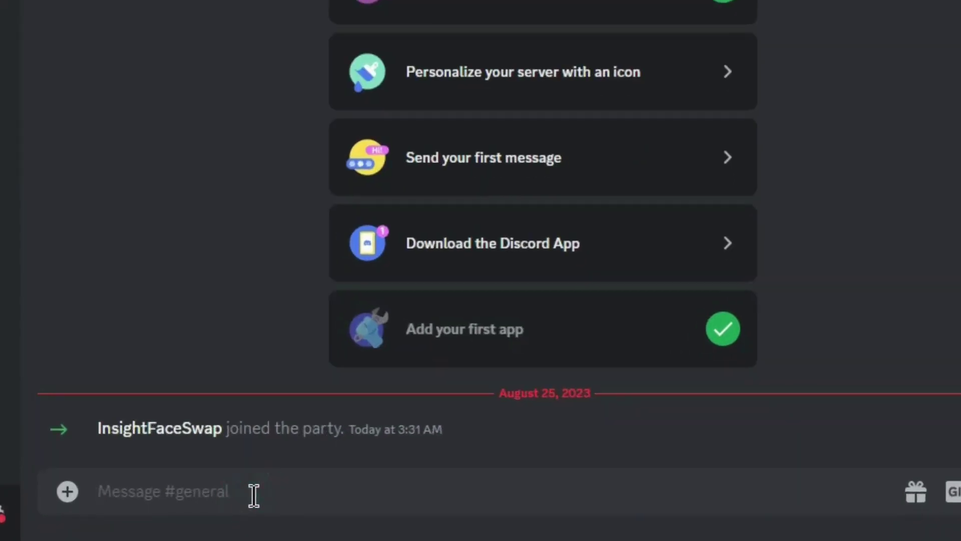
Step: Run /saveid with idname AIModel and the smiling brunette portrait as the ID image
{"action": "left_click", "coordinate": [254, 496]}
{"action": "type", "text": "/save"}
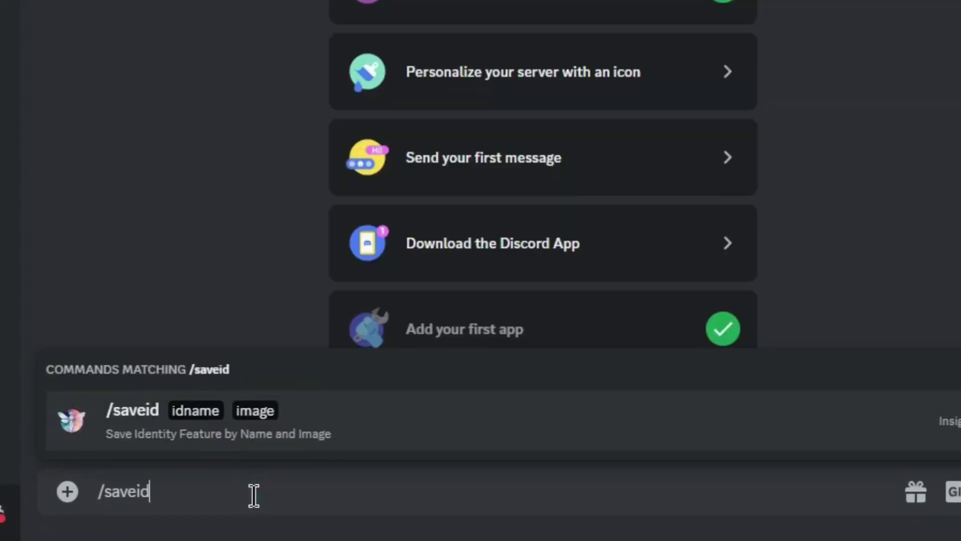
{"action": "type", "text": "id"}
{"action": "key", "text": "Return"}
{"action": "type", "text": "AIMode"}
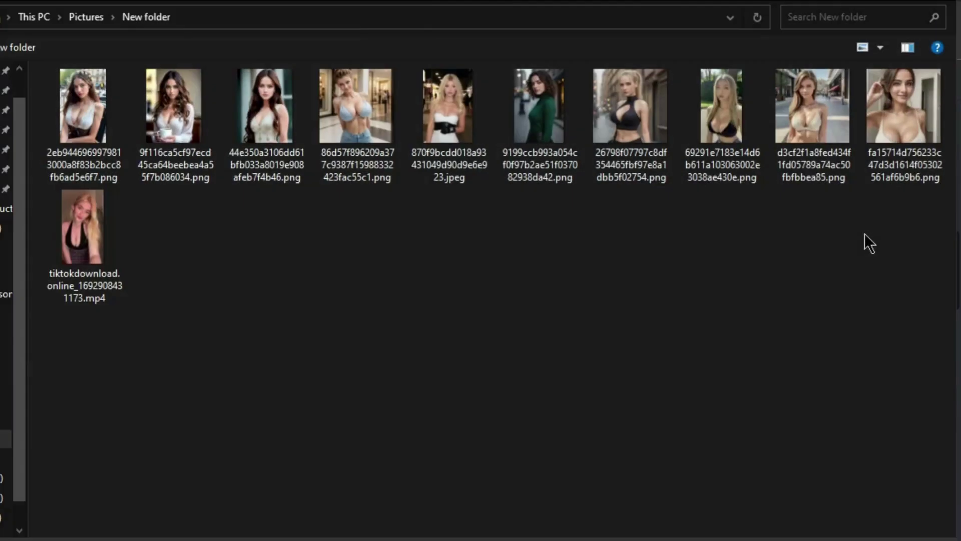
{"action": "double_click", "coordinate": [908, 130]}
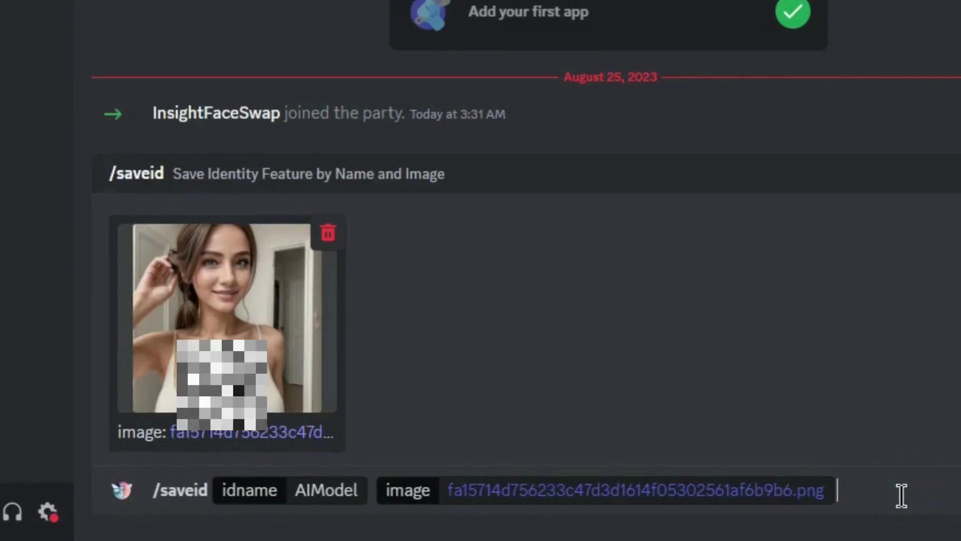
{"action": "key", "text": "Return"}
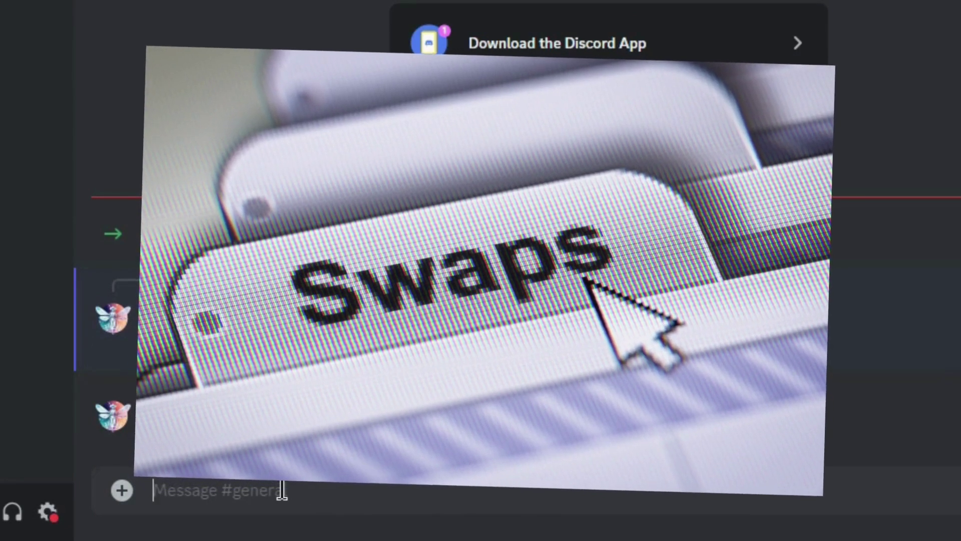
{"action": "type", "text": "/swapid"}
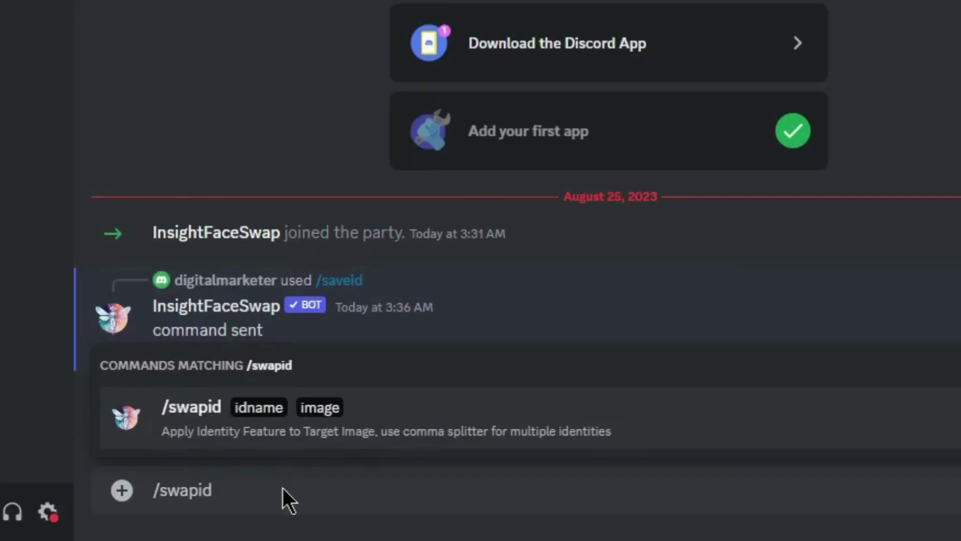
Step: Run /swapid with idname AIModel on the photo of the blonde woman outdoors
{"action": "key", "text": "Return"}
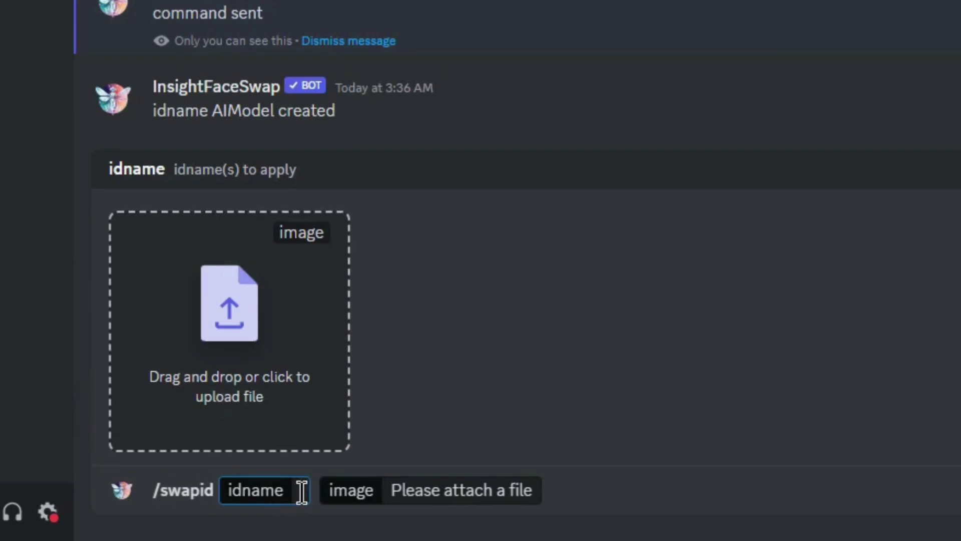
{"action": "type", "text": "AImo"}
{"action": "key", "text": "BackSpace"}
{"action": "key", "text": "BackSpace"}
{"action": "type", "text": "Model"}
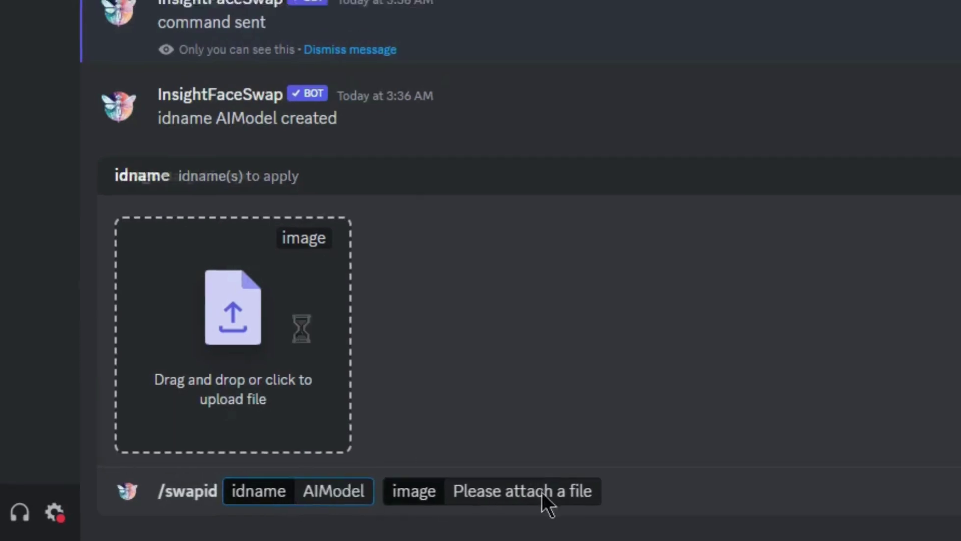
{"action": "left_click", "coordinate": [541, 492]}
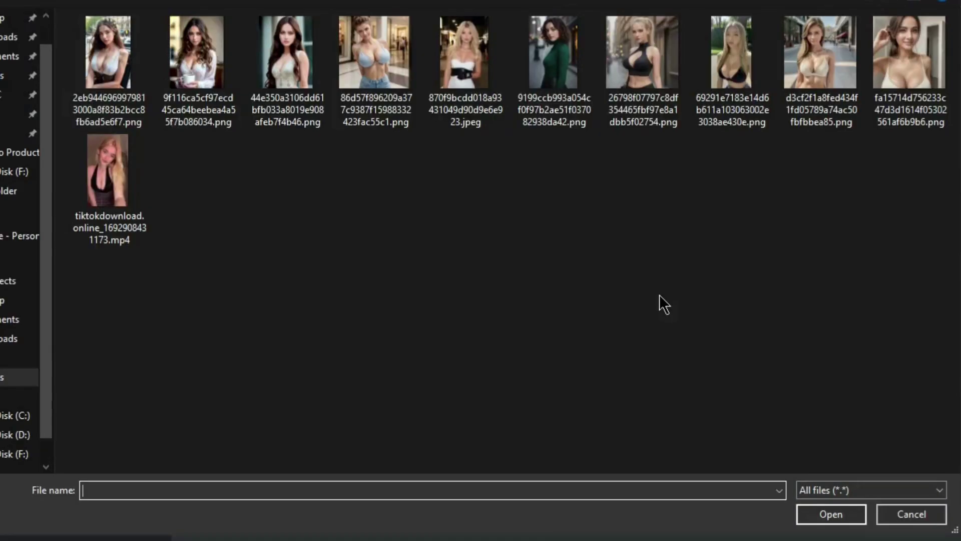
{"action": "double_click", "coordinate": [752, 81]}
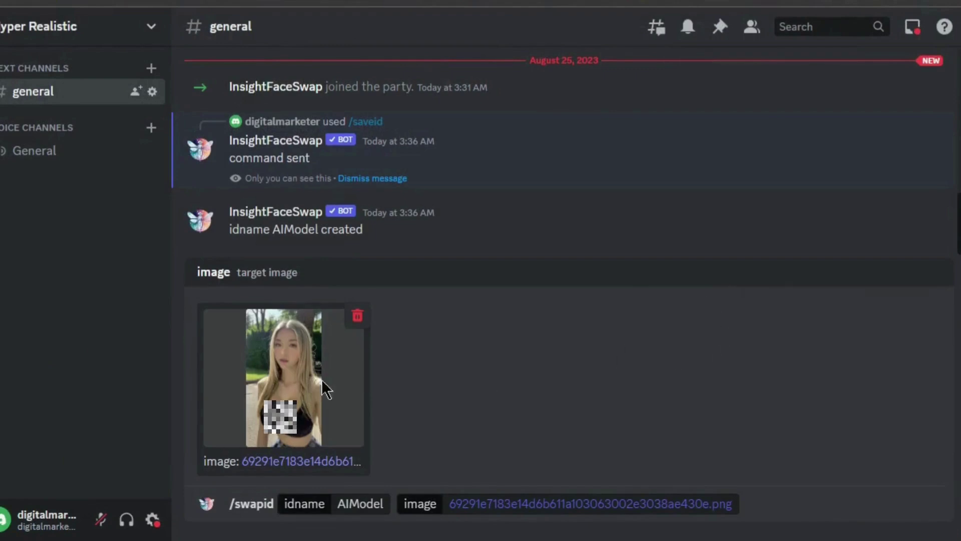
{"action": "left_click", "coordinate": [811, 502]}
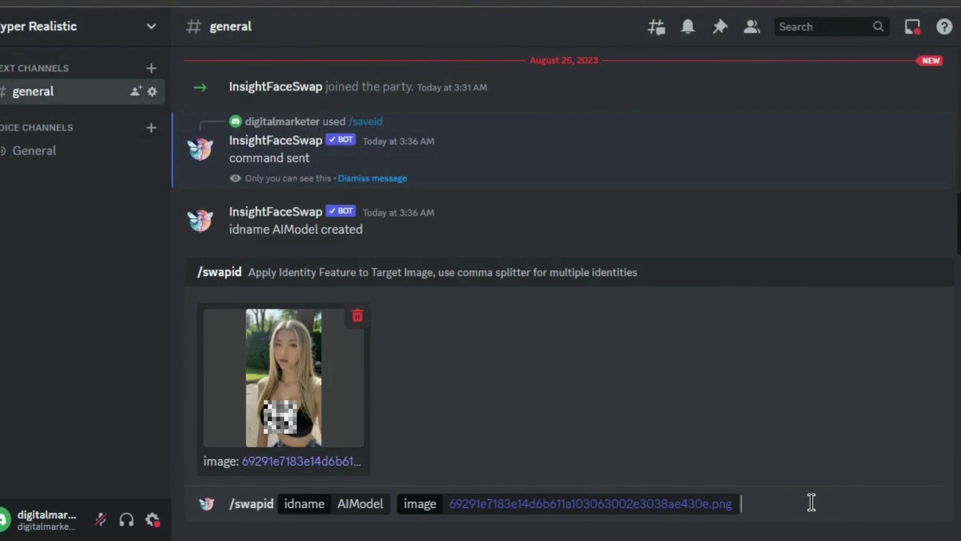
{"action": "key", "text": "Return"}
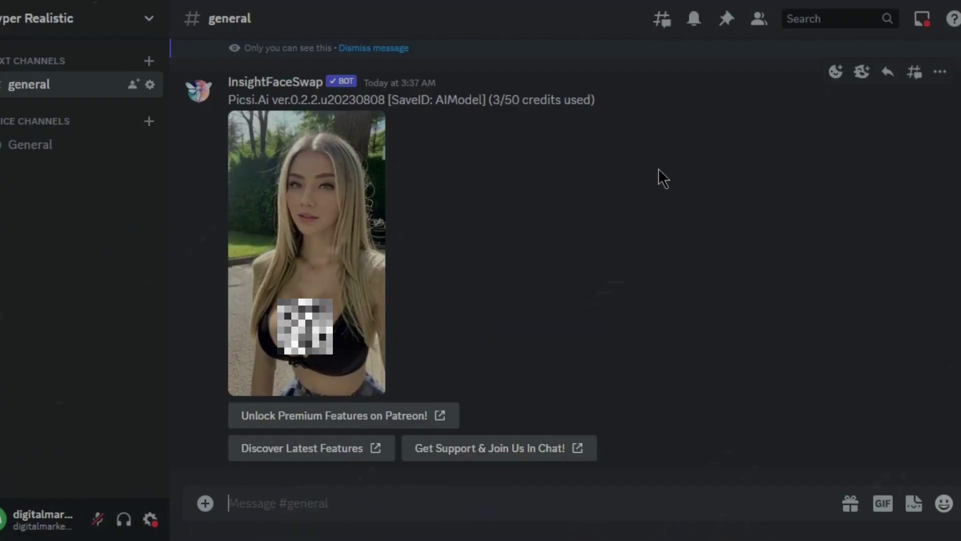
Step: Run /swapid AIModel on the photo of the blonde in the white dress
{"action": "type", "text": "/sav"}
{"action": "key", "text": "BackSpace"}
{"action": "key", "text": "BackSpace"}
{"action": "key", "text": "BackSpace"}
{"action": "type", "text": "wa"}
{"action": "key", "text": "BackSpace"}
{"action": "key", "text": "BackSpace"}
{"action": "type", "text": "swapi"}
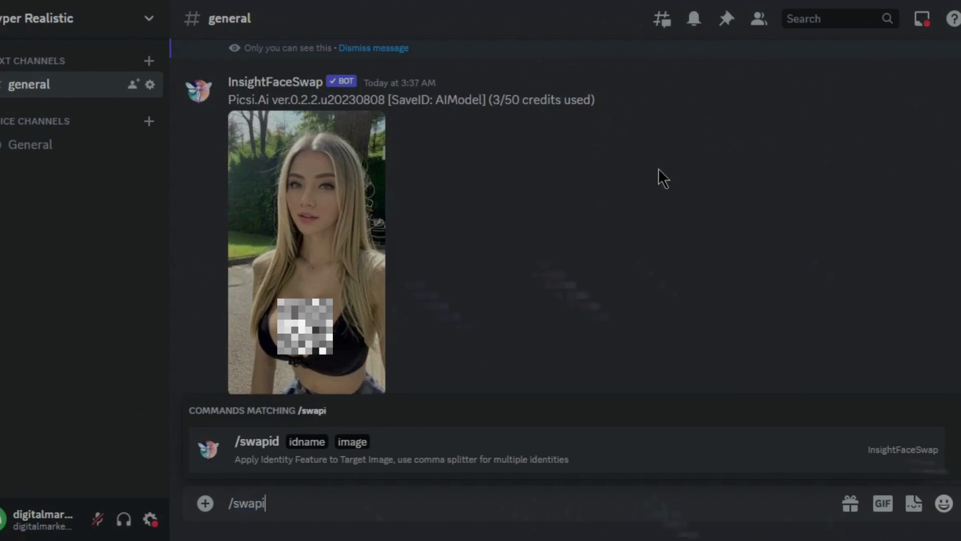
{"action": "key", "text": "Tab"}
{"action": "type", "text": "AIModel"}
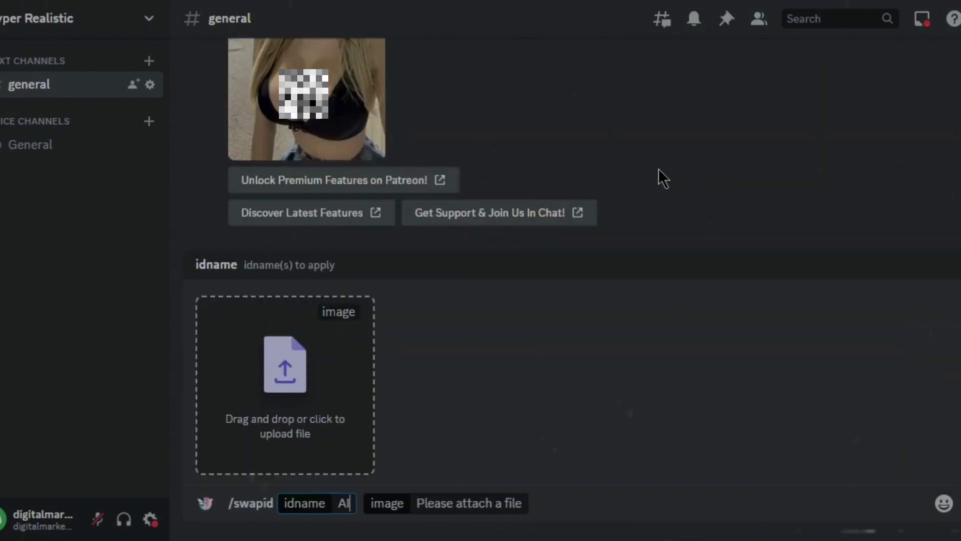
{"action": "left_click", "coordinate": [328, 377]}
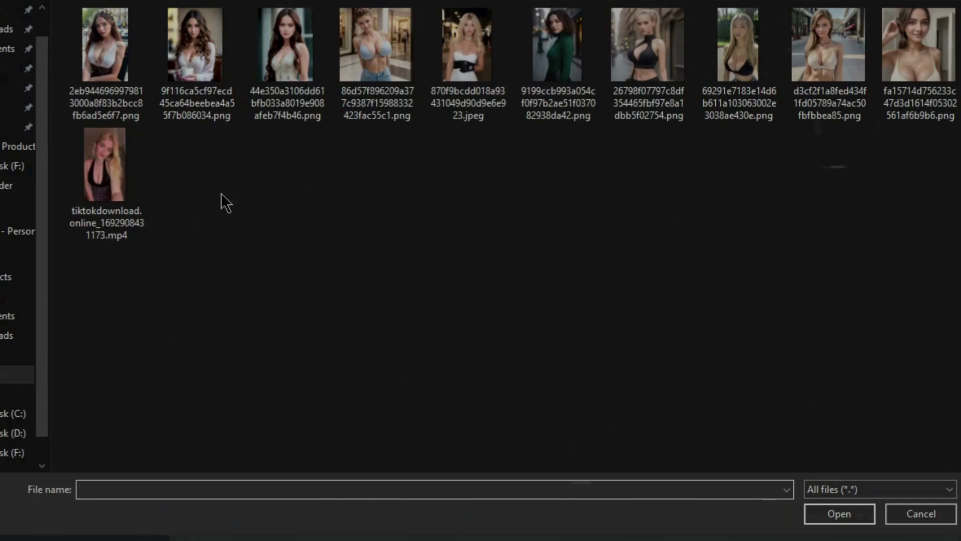
{"action": "double_click", "coordinate": [496, 90]}
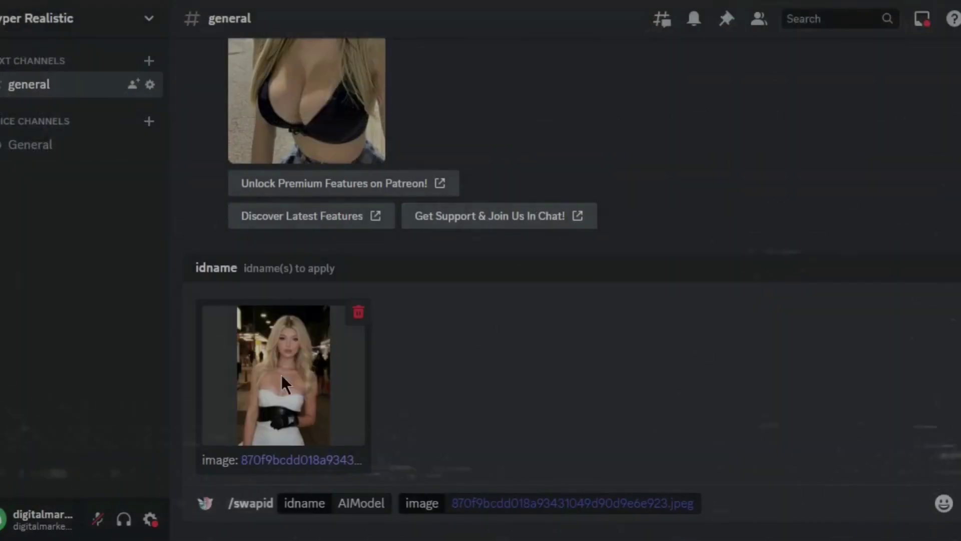
{"action": "key", "text": "Return"}
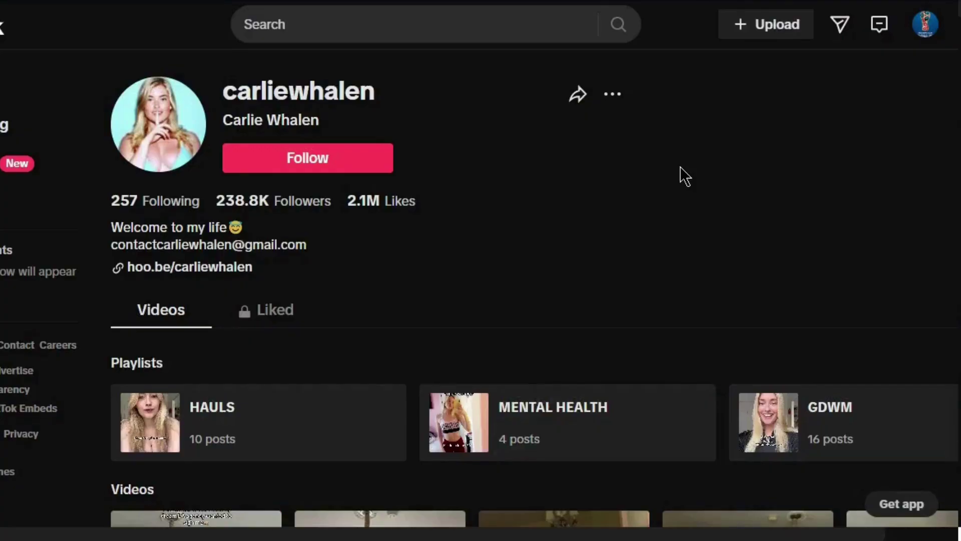
Step: Open the #articmonkeys TikTok video, then find and open the tiktokdownload.online downloader via Google
{"action": "scroll", "coordinate": [671, 271], "scroll_direction": "down", "scroll_amount": 10}
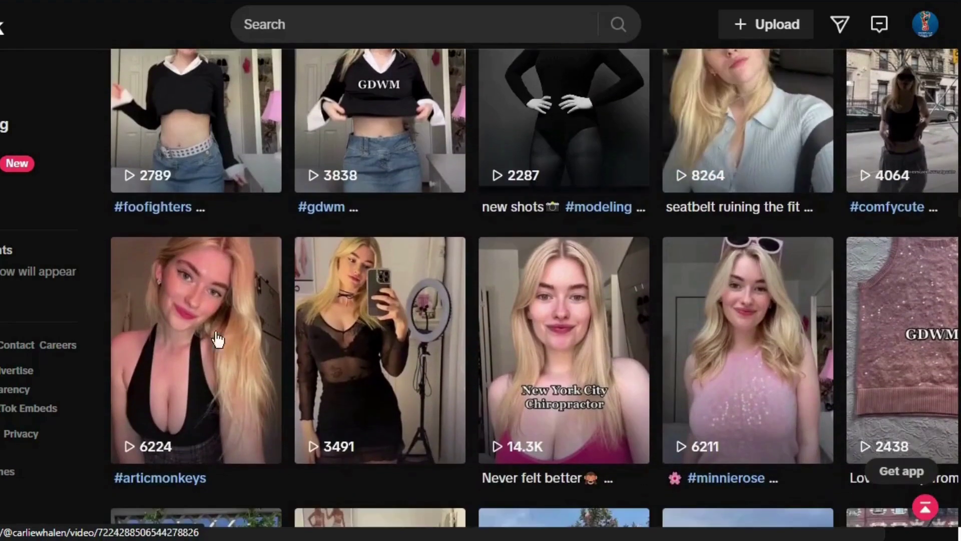
{"action": "left_click", "coordinate": [197, 339]}
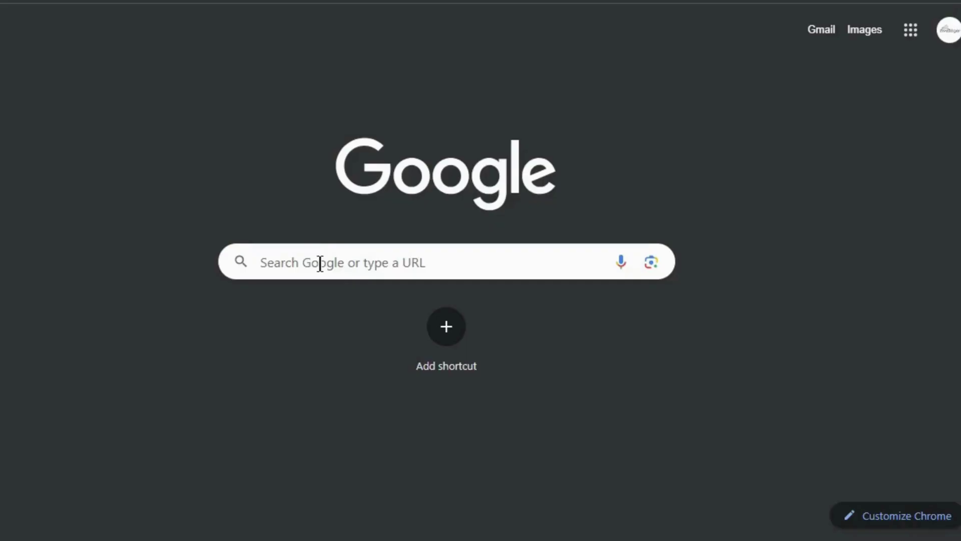
{"action": "left_click", "coordinate": [318, 262]}
{"action": "type", "text": "Tiktok d"}
{"action": "key", "text": "BackSpace"}
{"action": "type", "text": "vide"}
{"action": "key", "text": "Return"}
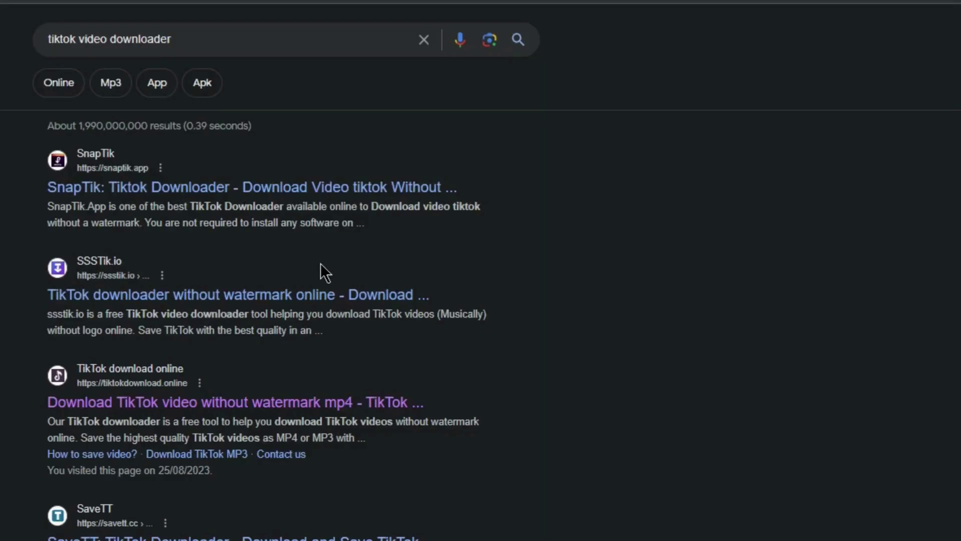
{"action": "left_click", "coordinate": [279, 406]}
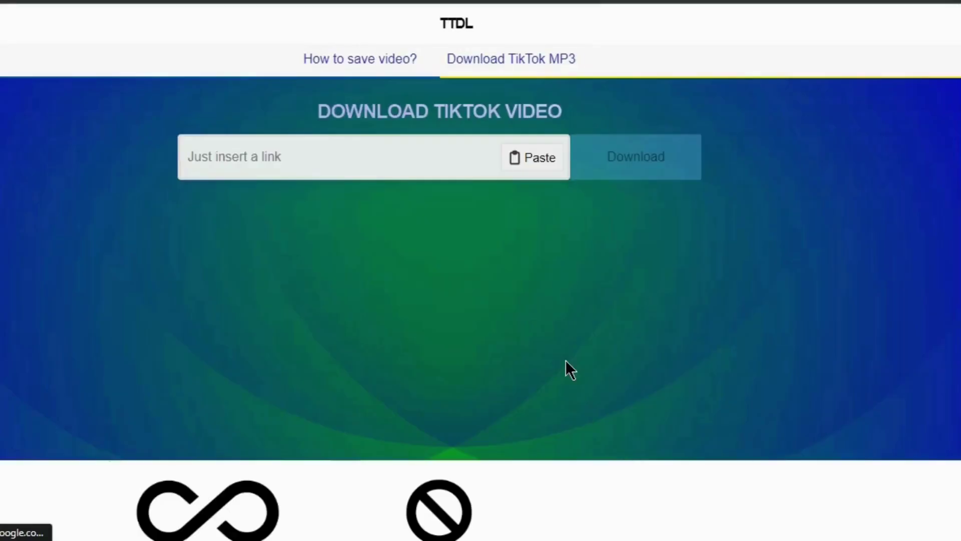
Step: Paste the TikTok video link into TTDL and start converting it for download
{"action": "left_click", "coordinate": [351, 164]}
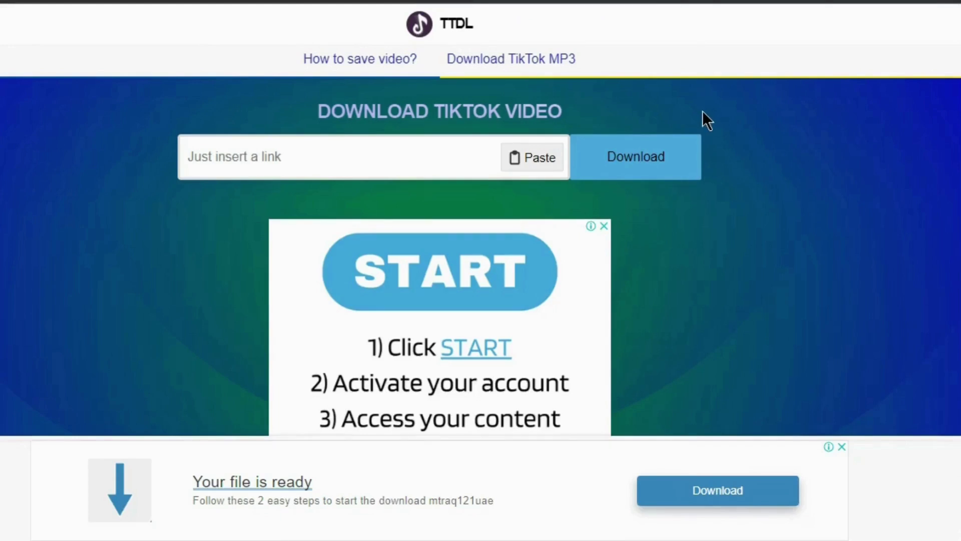
{"action": "key", "text": "ctrl+v"}
{"action": "left_click", "coordinate": [632, 155]}
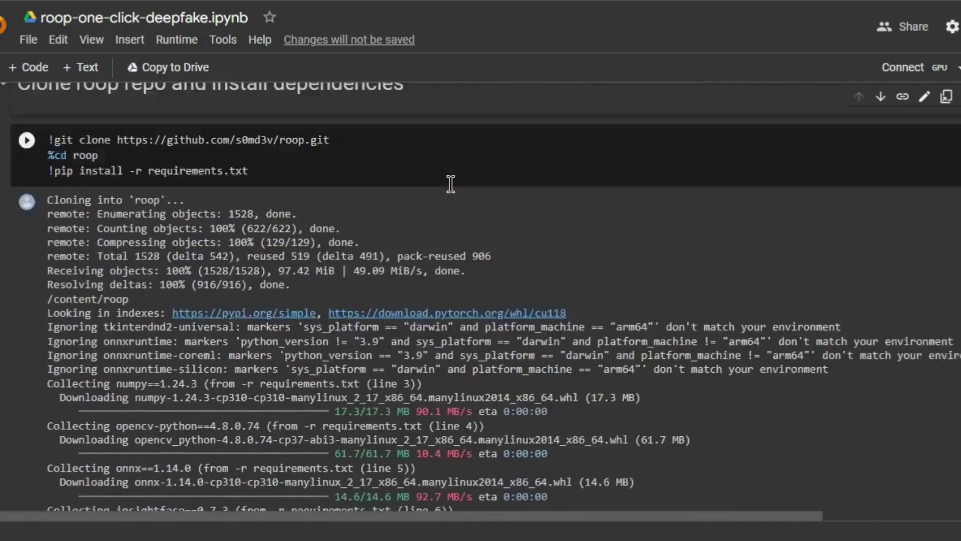
Step: Scroll up in the roop-one-click-deepfake notebook to the clone-and-install step
{"action": "scroll", "coordinate": [451, 184], "scroll_direction": "up", "scroll_amount": 1}
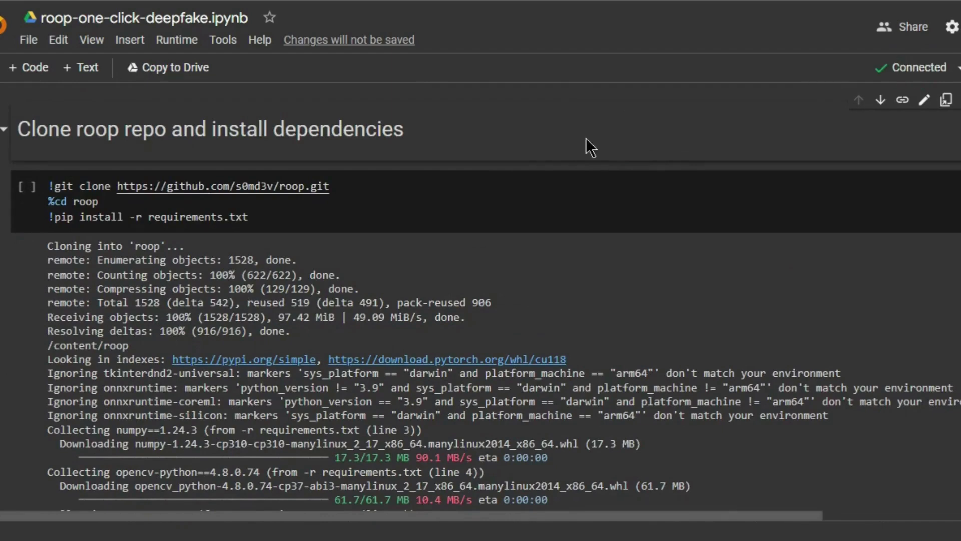
Step: Run the roop clone-and-install cell despite the warning, then show the runtime's files
{"action": "left_click", "coordinate": [27, 189]}
{"action": "left_click", "coordinate": [701, 352]}
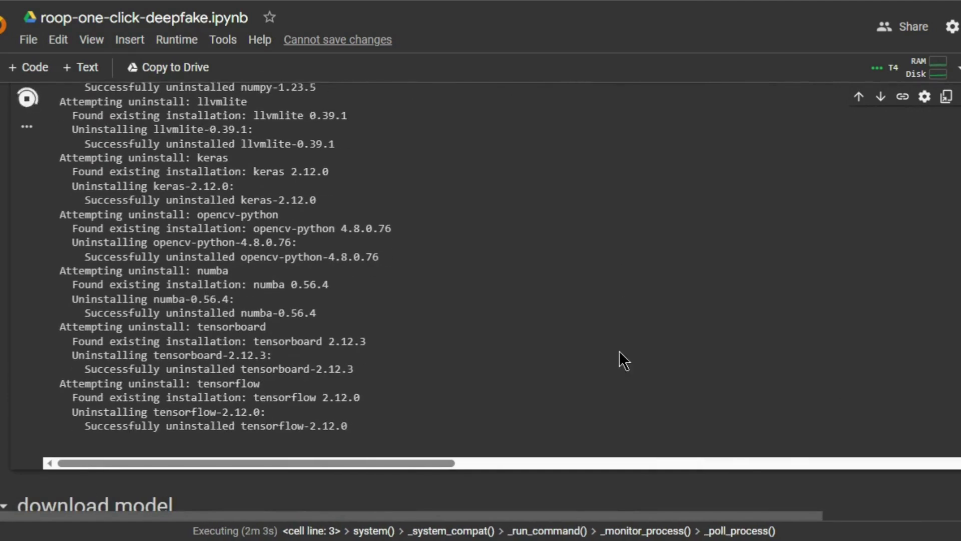
{"action": "scroll", "coordinate": [5, 326], "scroll_direction": "down", "scroll_amount": 5}
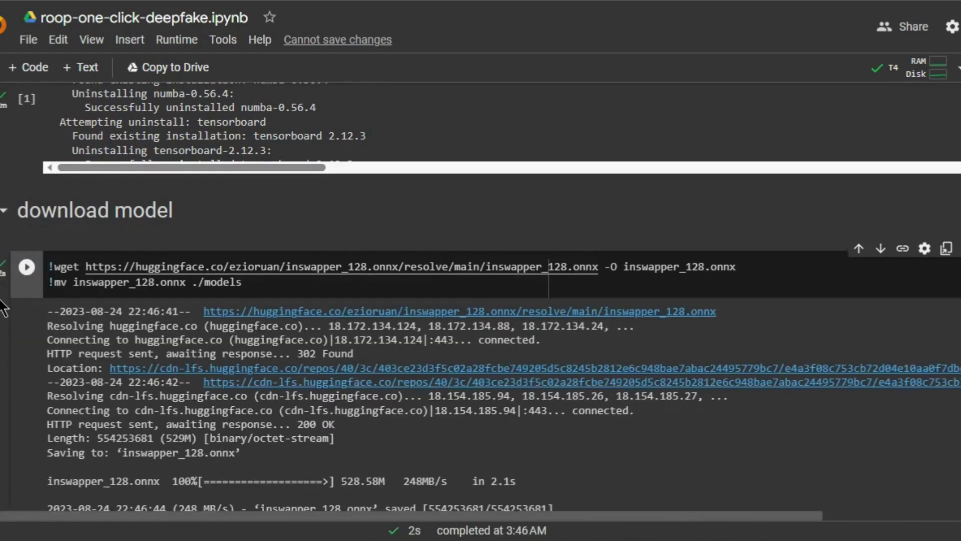
{"action": "scroll", "coordinate": [3, 308], "scroll_direction": "down", "scroll_amount": 7}
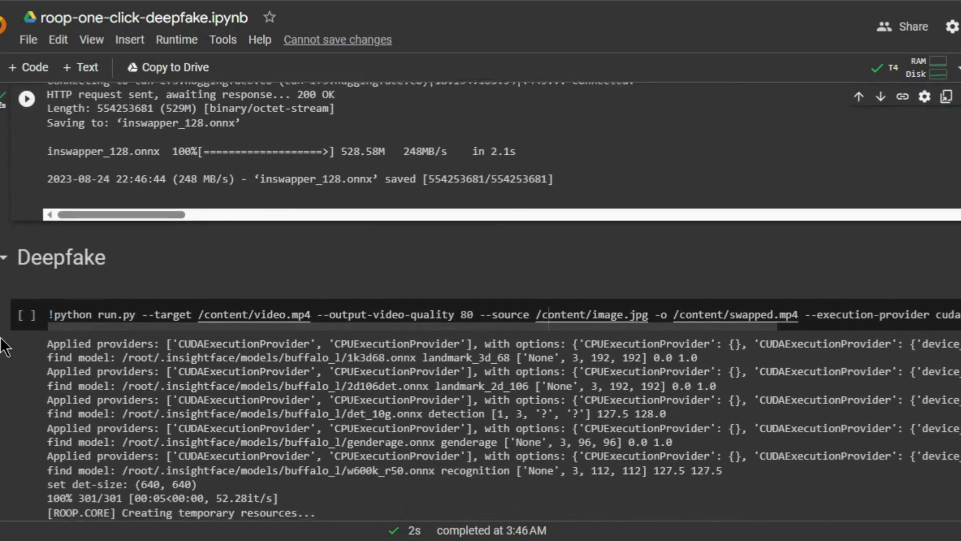
{"action": "scroll", "coordinate": [2, 339], "scroll_direction": "down", "scroll_amount": 3}
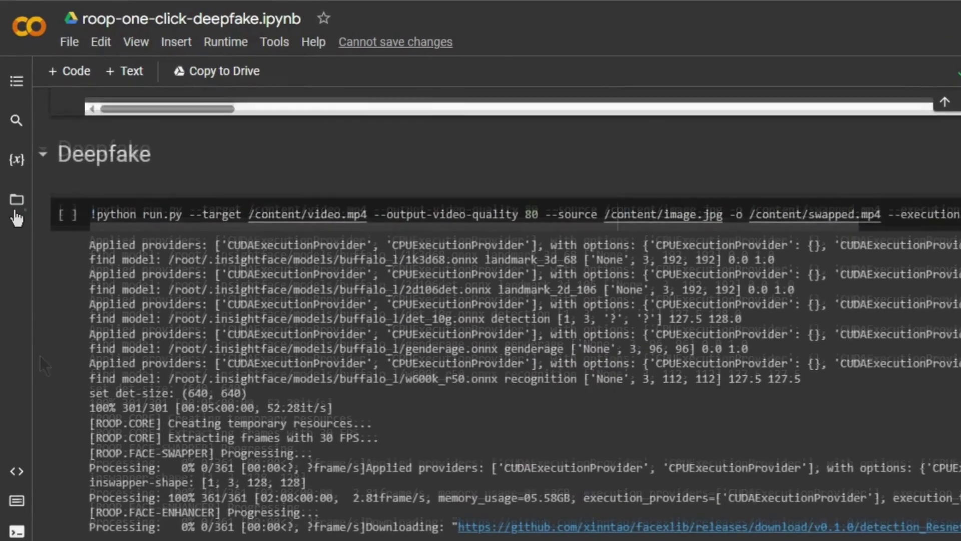
{"action": "left_click", "coordinate": [17, 200]}
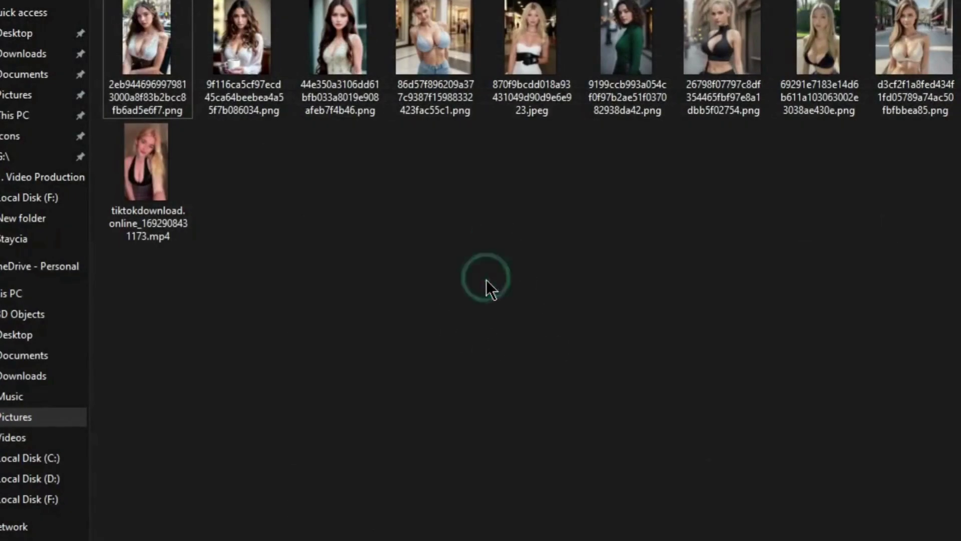
Step: Upload the TikTok mp4 and fa15714d… png to session storage and select '--output-video-quality 80' for deletion
{"action": "left_click", "coordinate": [161, 215]}
{"action": "left_click_drag", "start_coordinate": [160, 215], "coordinate": [960, 265]}
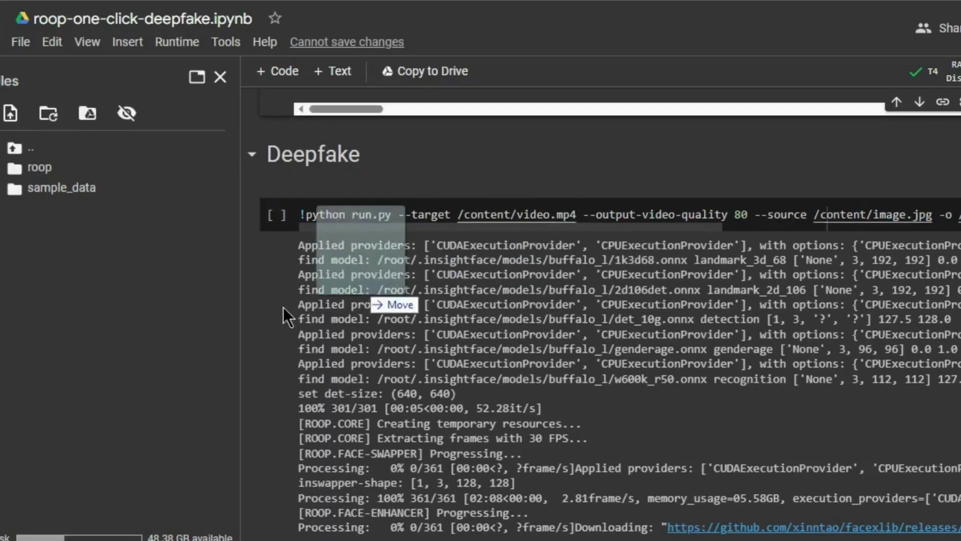
{"action": "left_click_drag", "start_coordinate": [283, 307], "coordinate": [37, 347]}
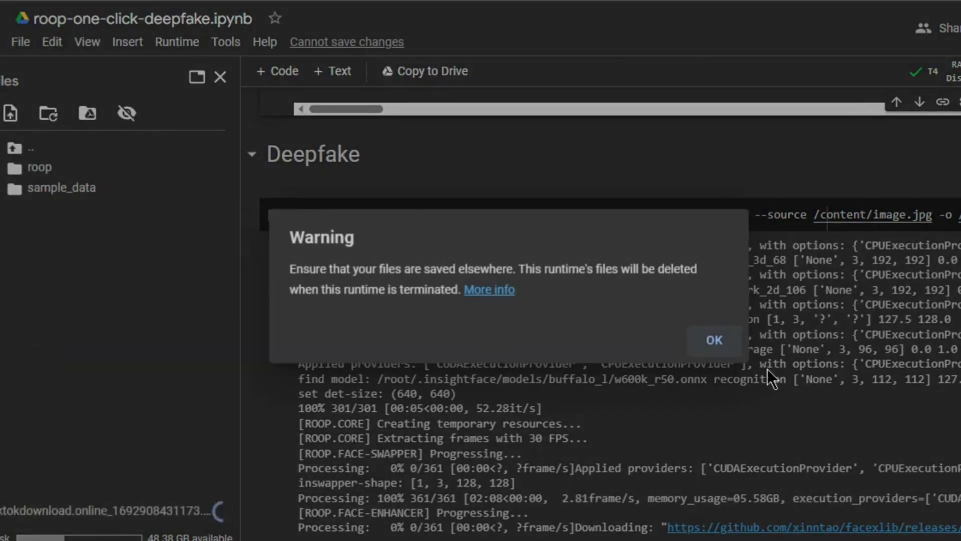
{"action": "left_click", "coordinate": [717, 331]}
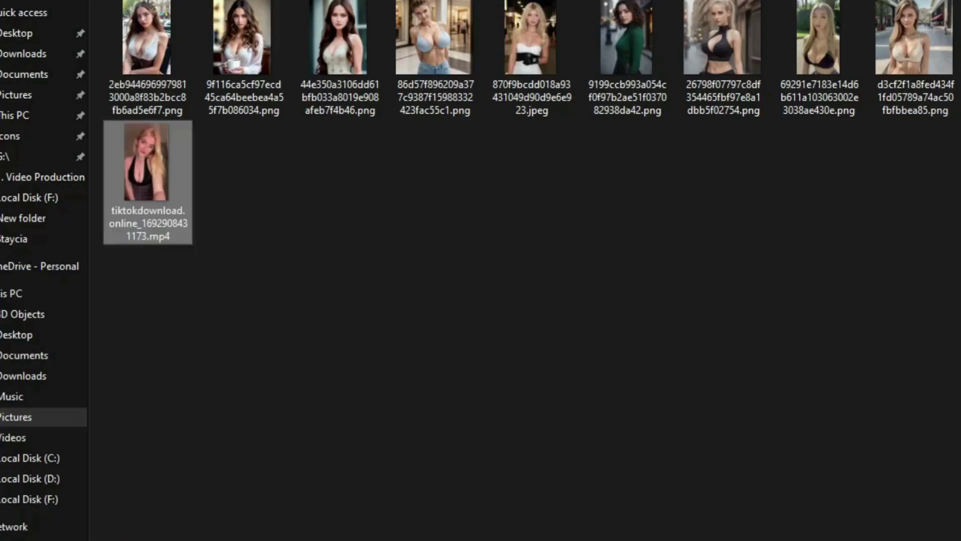
{"action": "left_click", "coordinate": [622, 369]}
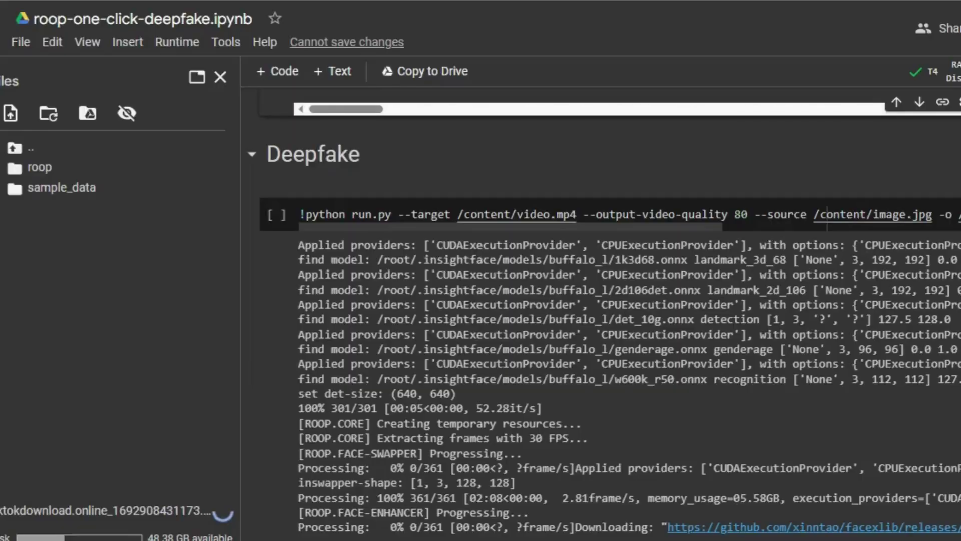
{"action": "left_click_drag", "start_coordinate": [250, 345], "coordinate": [135, 334]}
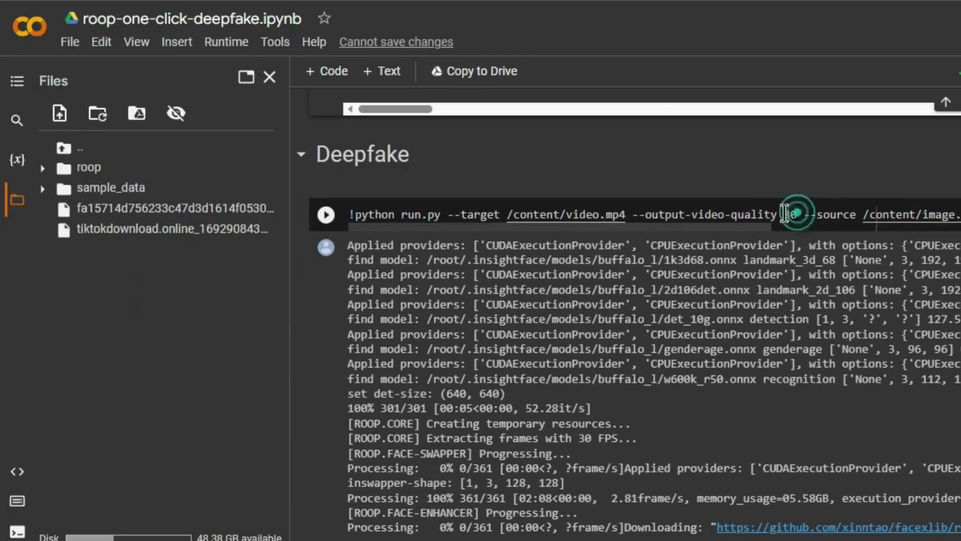
{"action": "left_click_drag", "start_coordinate": [785, 214], "coordinate": [686, 215]}
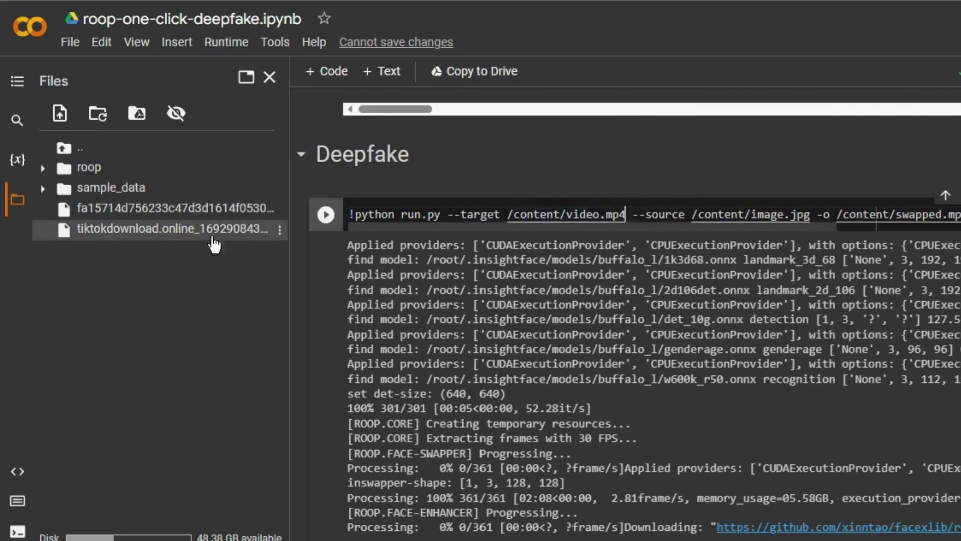
Step: Replace the --target and --source paths with the uploaded TikTok video and fa15714d… png, then run the cell
{"action": "left_click", "coordinate": [280, 231]}
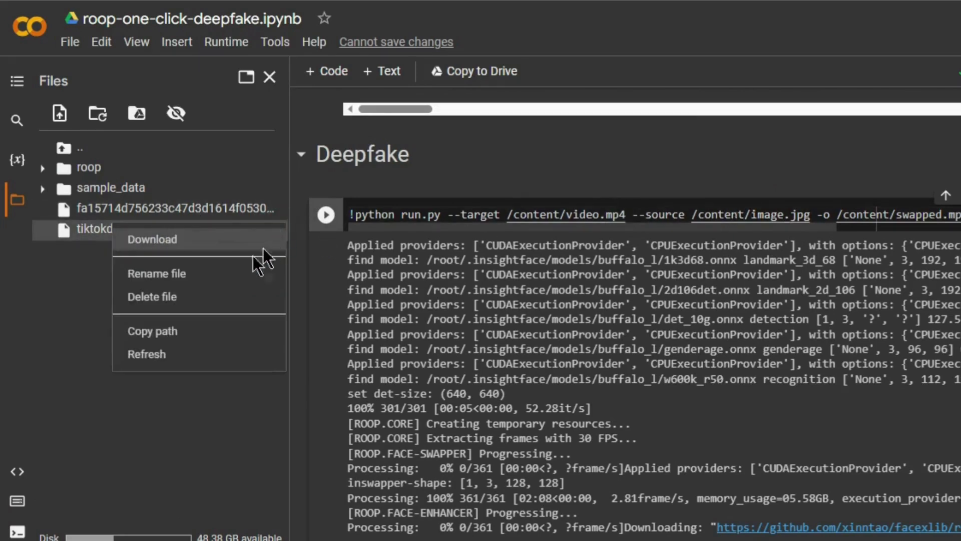
{"action": "left_click", "coordinate": [173, 335]}
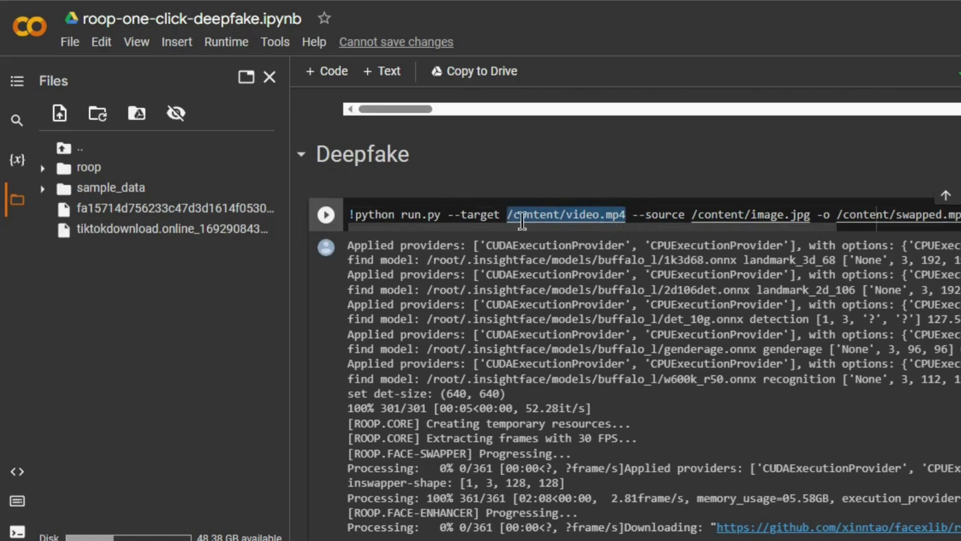
{"action": "key", "text": "ctrl+v"}
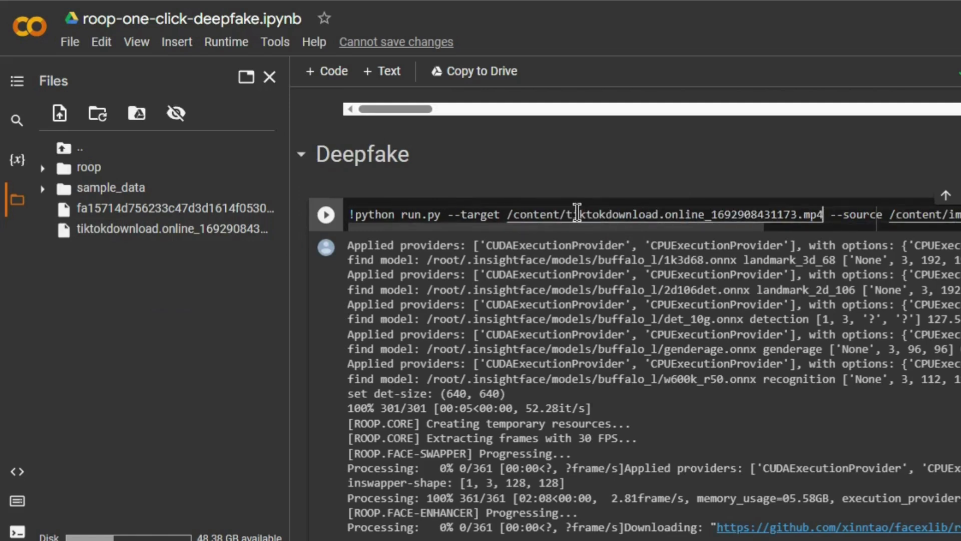
{"action": "left_click", "coordinate": [281, 208]}
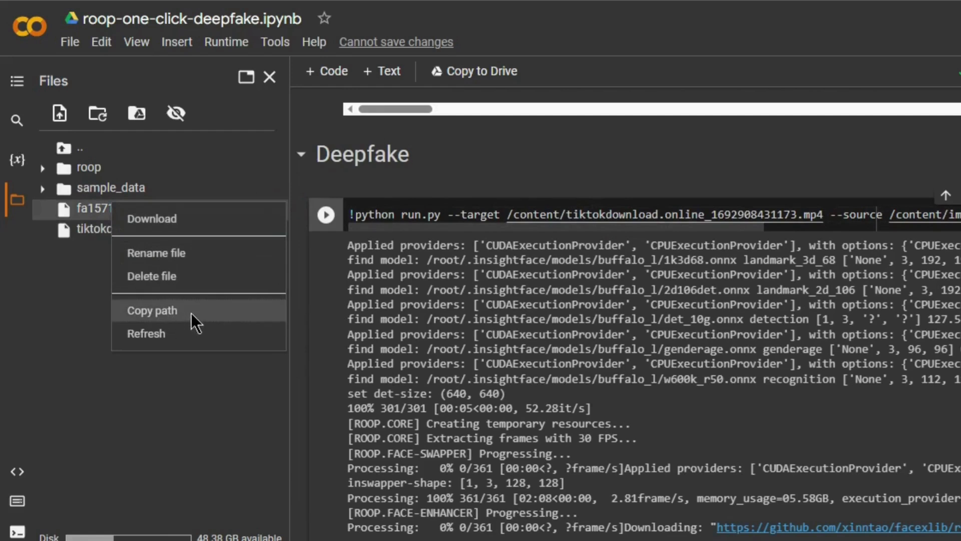
{"action": "left_click", "coordinate": [161, 313]}
{"action": "left_click", "coordinate": [622, 220]}
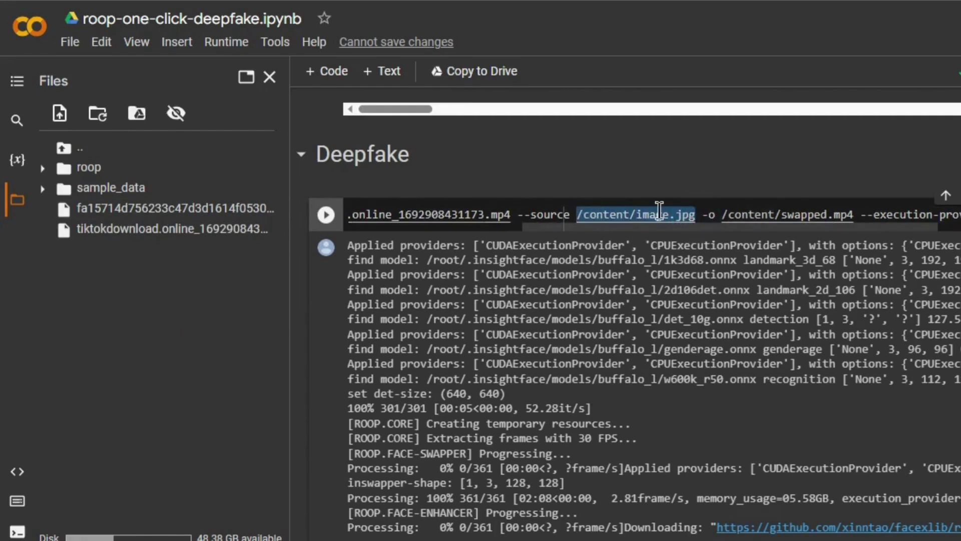
{"action": "key", "text": "ctrl+v"}
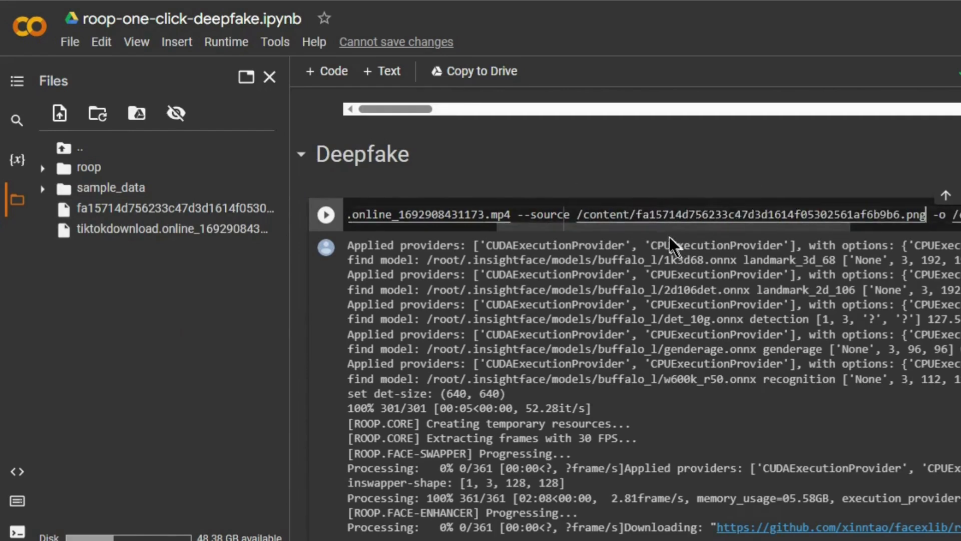
{"action": "left_click", "coordinate": [433, 178]}
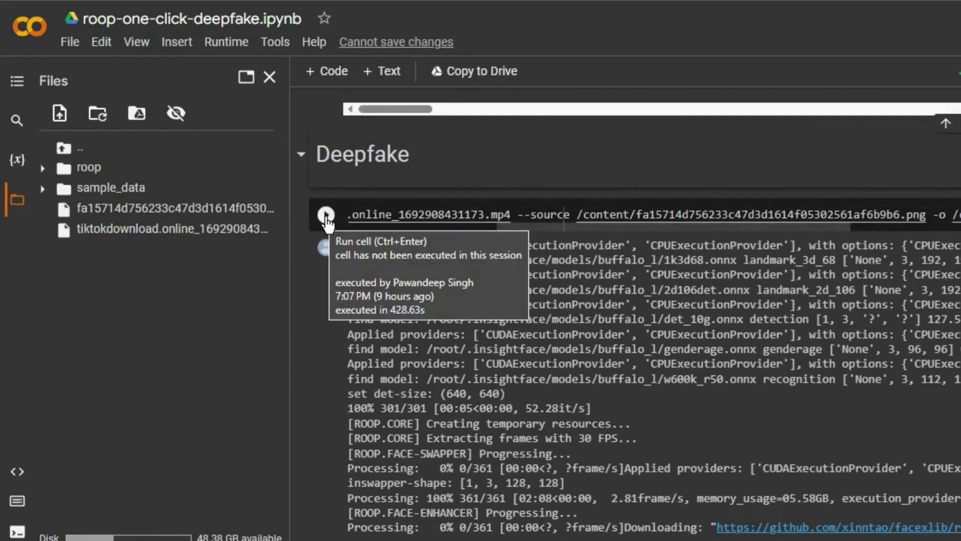
{"action": "left_click", "coordinate": [326, 215]}
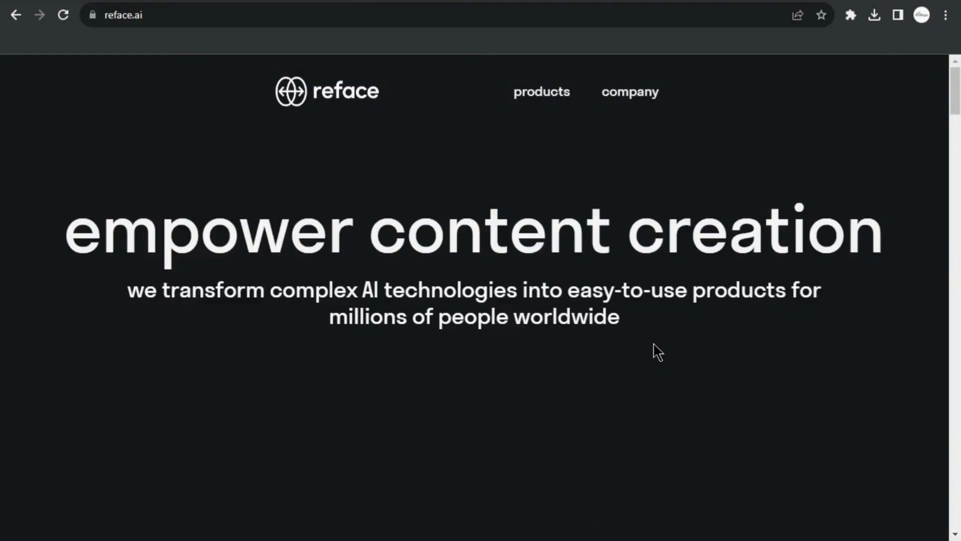
Step: Launch Reface's web app, pick Swap faces from the Video restyle menu, and bring up Upload content
{"action": "scroll", "coordinate": [654, 350], "scroll_direction": "down", "scroll_amount": 10}
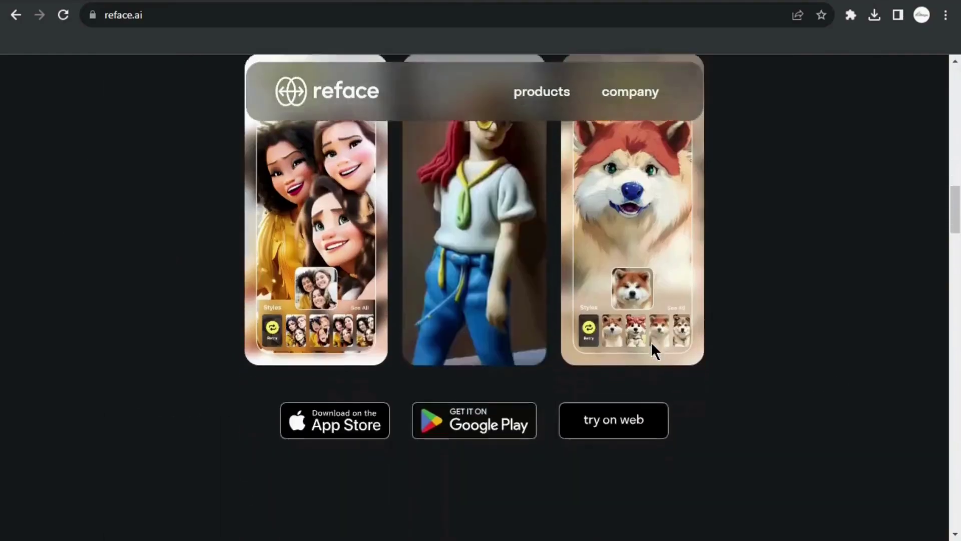
{"action": "left_click", "coordinate": [636, 440]}
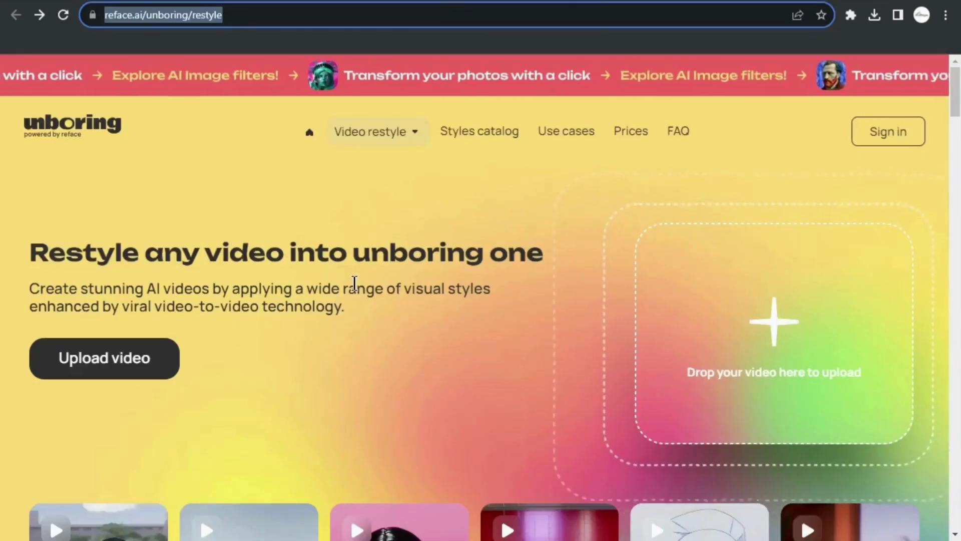
{"action": "scroll", "coordinate": [354, 283], "scroll_direction": "down", "scroll_amount": 15}
{"action": "scroll", "coordinate": [355, 282], "scroll_direction": "up", "scroll_amount": 15}
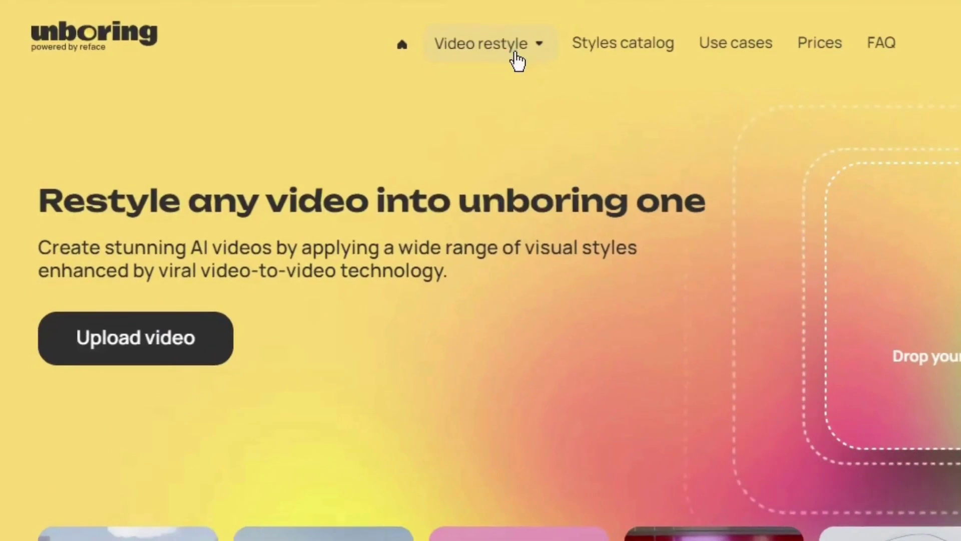
{"action": "left_click", "coordinate": [394, 136]}
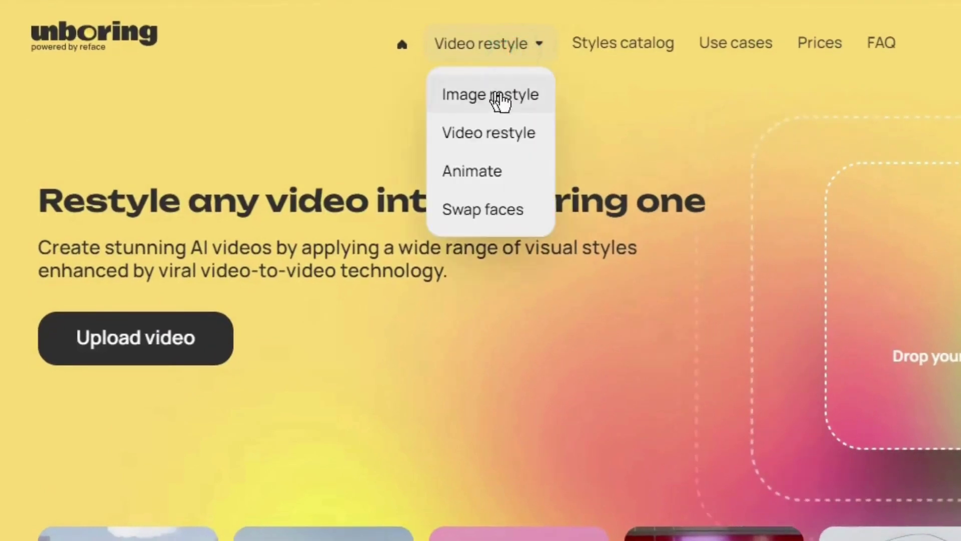
{"action": "left_click", "coordinate": [516, 220]}
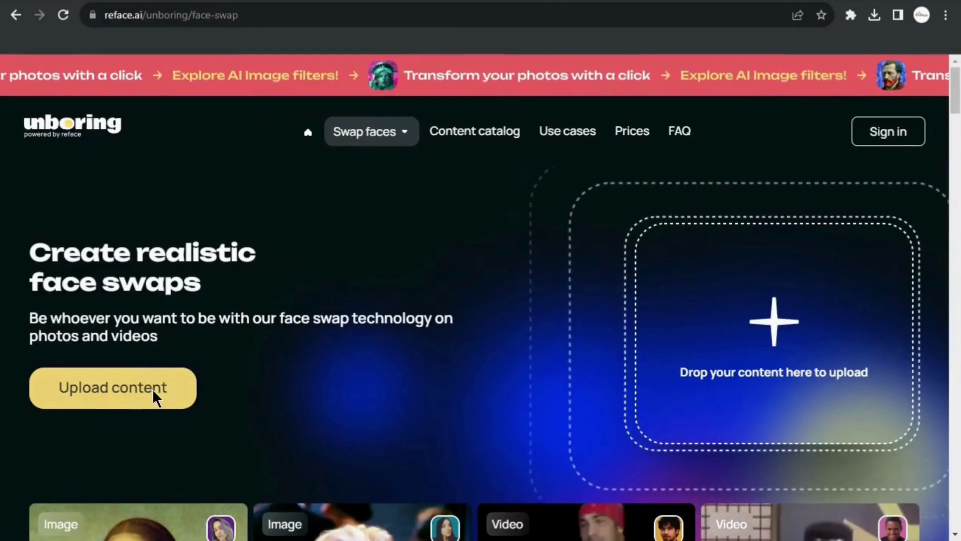
{"action": "left_click", "coordinate": [198, 380]}
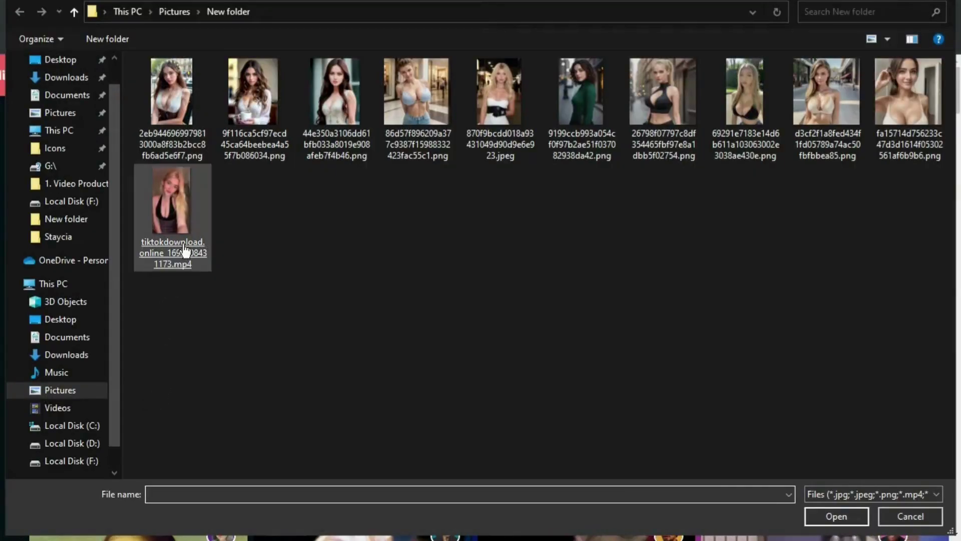
Step: Upload the tiktokdownload mp4 video, then add the fa15714d… AI face image as the replacement face
{"action": "double_click", "coordinate": [182, 243]}
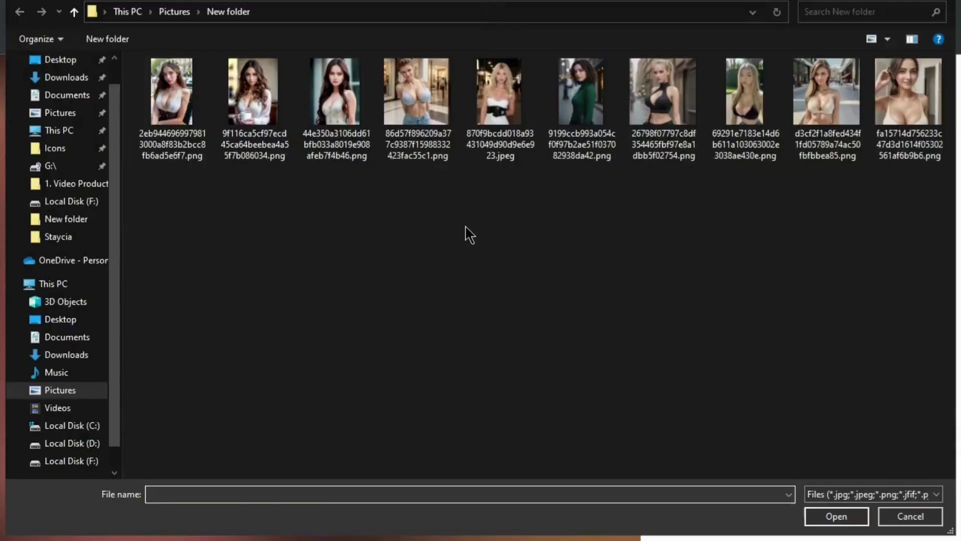
{"action": "double_click", "coordinate": [927, 115]}
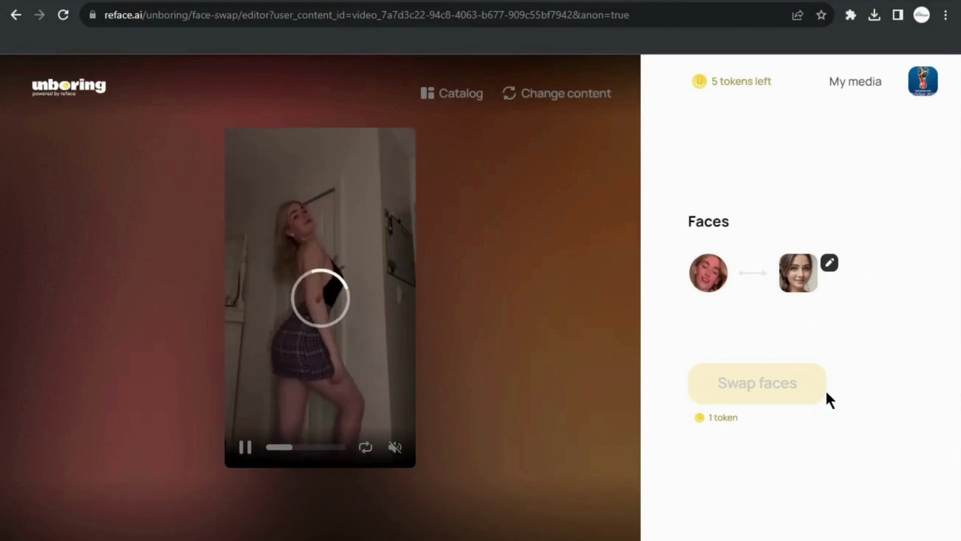
Step: Assign the uploaded brunette face to the video's face row and run Swap faces for 1 token
{"action": "left_click", "coordinate": [830, 298]}
{"action": "left_click", "coordinate": [831, 353]}
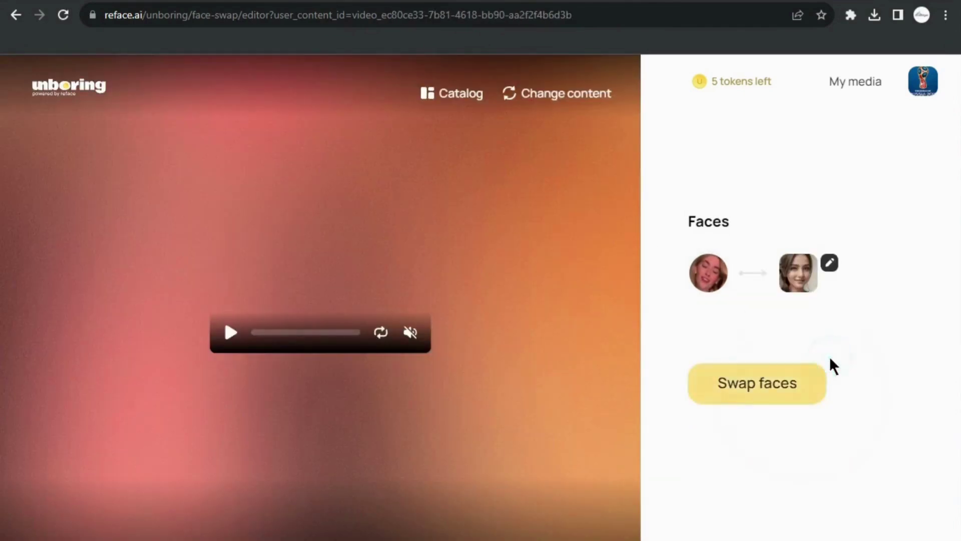
{"action": "left_click", "coordinate": [769, 383]}
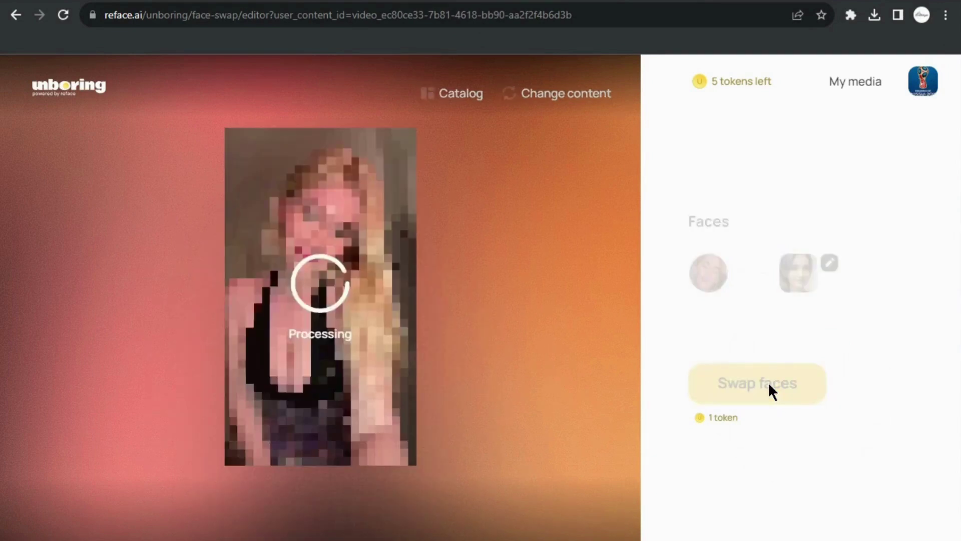